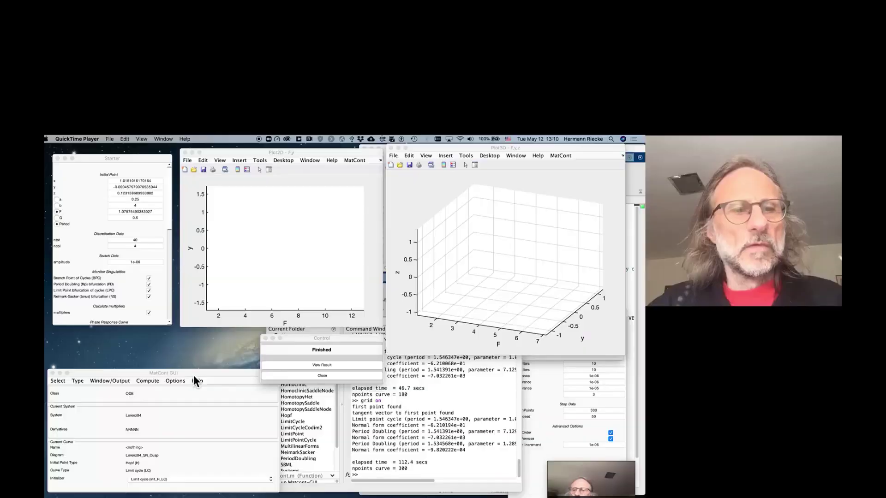
Load the Hopf (H) point of curve EP_EP(1) in diagram Lorenz84_SN_Cusp as the initial point
{"action": "left_click", "coordinate": [60, 382]}
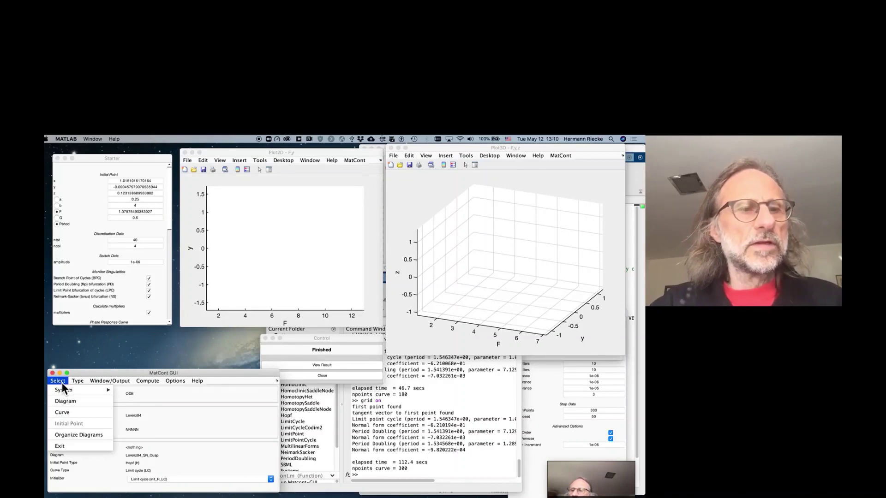
{"action": "left_click", "coordinate": [63, 401]}
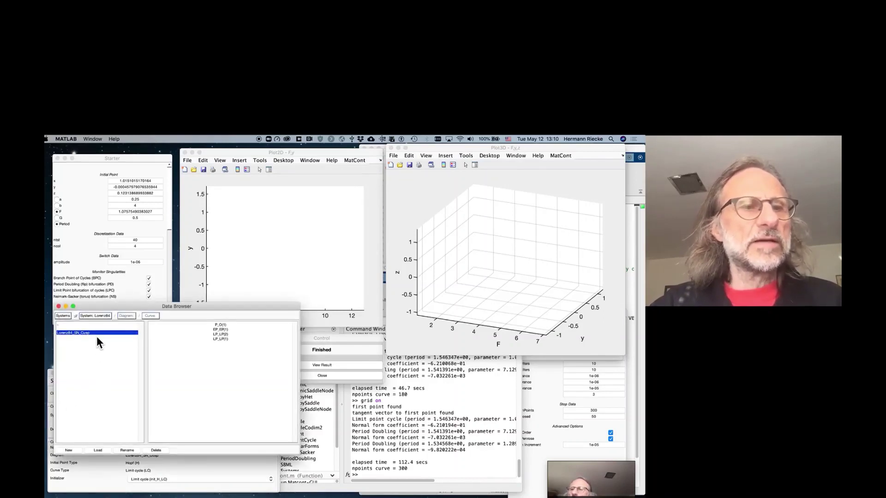
{"action": "double_click", "coordinate": [92, 334]}
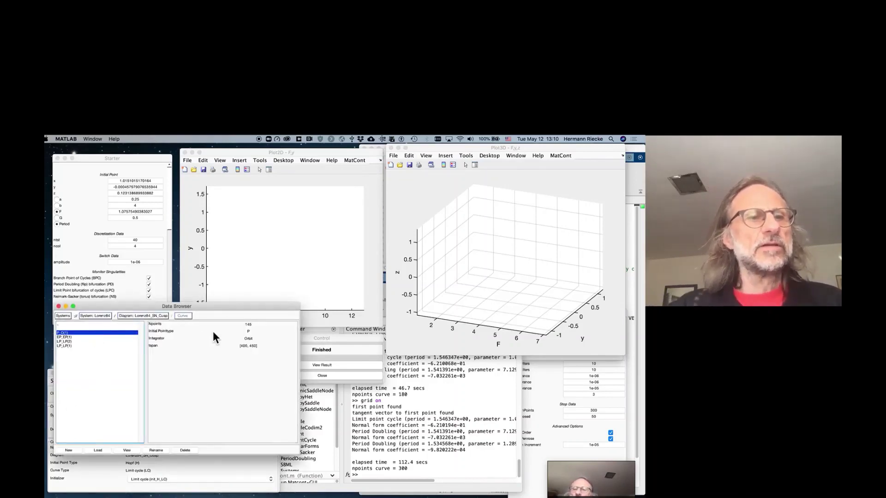
{"action": "double_click", "coordinate": [72, 338]}
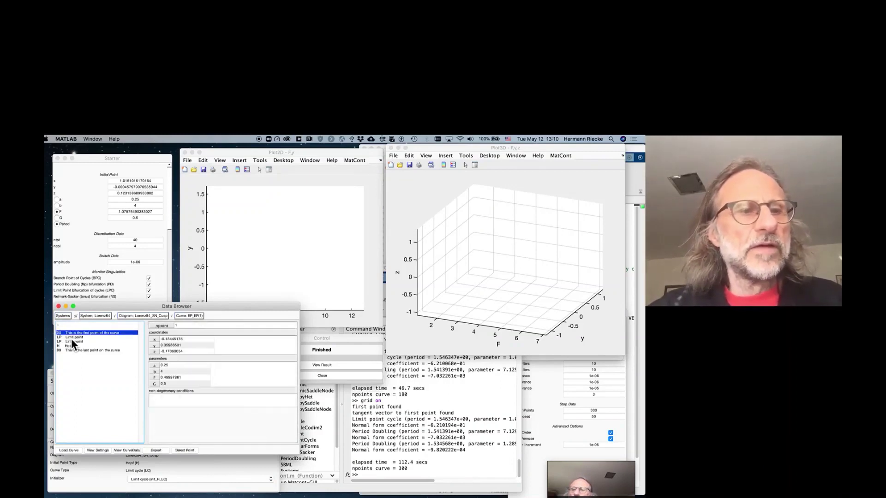
{"action": "left_click", "coordinate": [71, 347]}
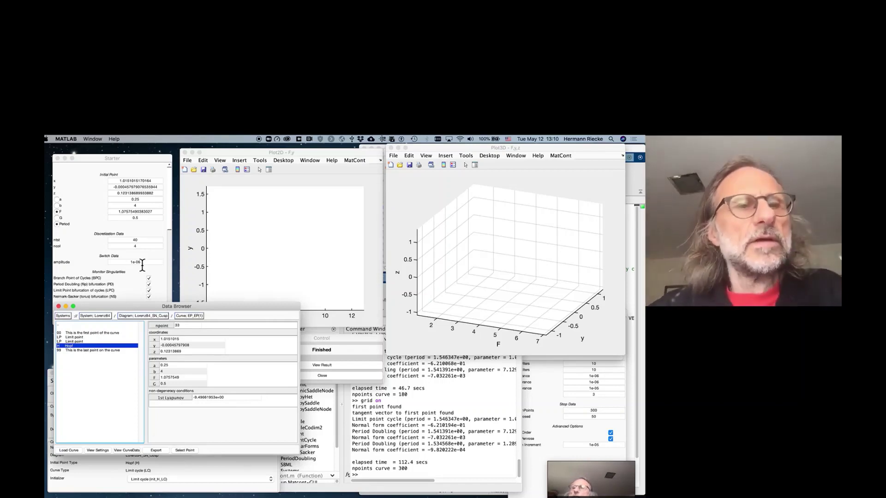
{"action": "left_click", "coordinate": [186, 452]}
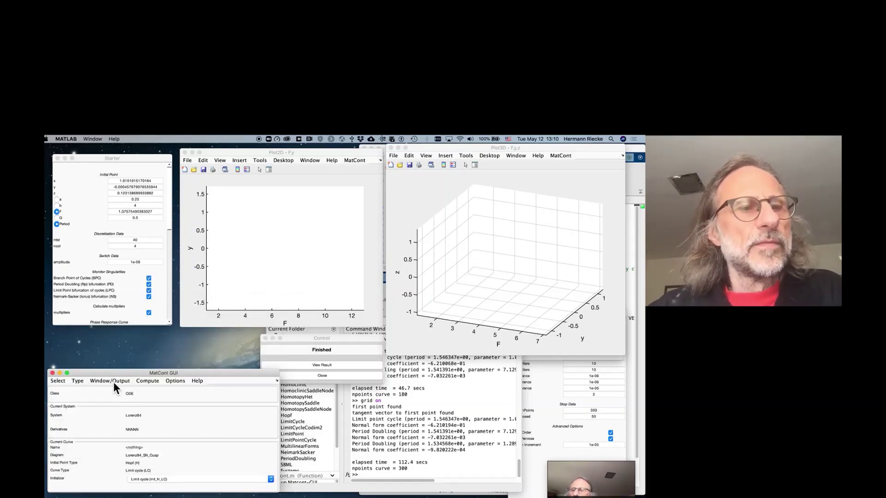
Set the initial point type to Hopf, then review the Select menu choices without changing anything
{"action": "left_click", "coordinate": [78, 382]}
{"action": "mouse_move", "coordinate": [94, 391]}
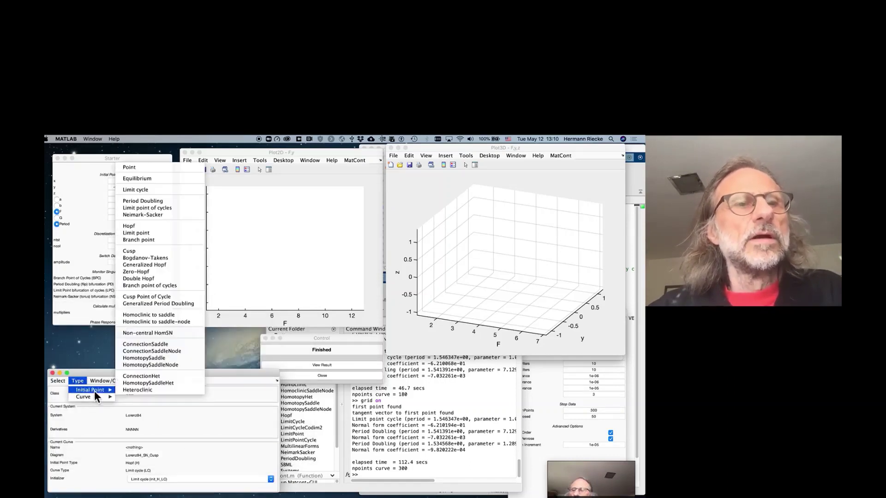
{"action": "left_click", "coordinate": [149, 226]}
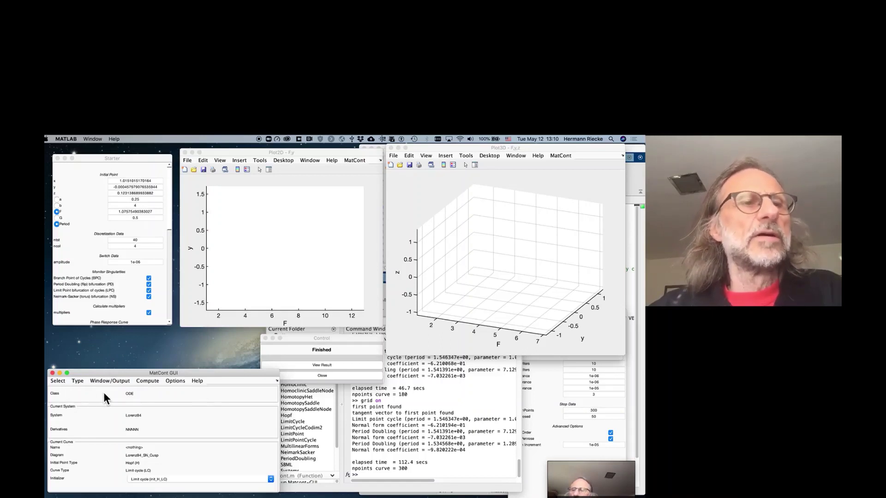
{"action": "left_click", "coordinate": [58, 382]}
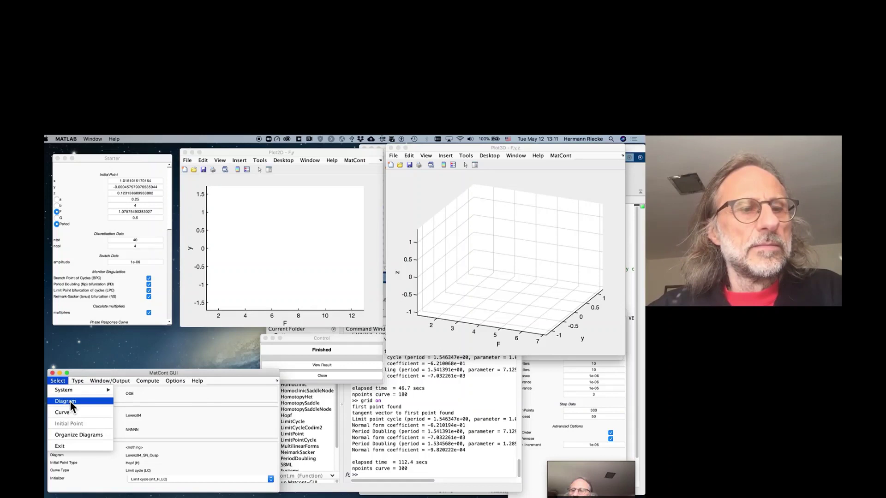
{"action": "left_click", "coordinate": [106, 373]}
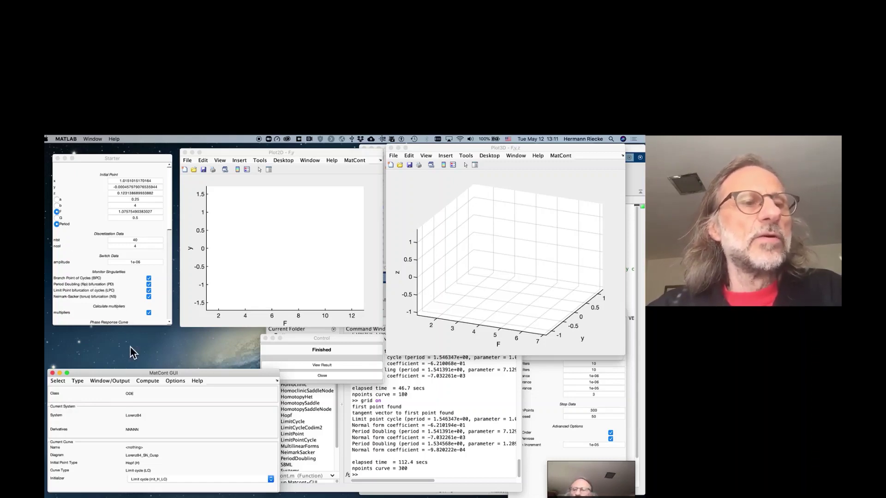
Run the limit-cycle continuation forward, resuming past the limit point of cycles until the period doubling
{"action": "left_click", "coordinate": [145, 381]}
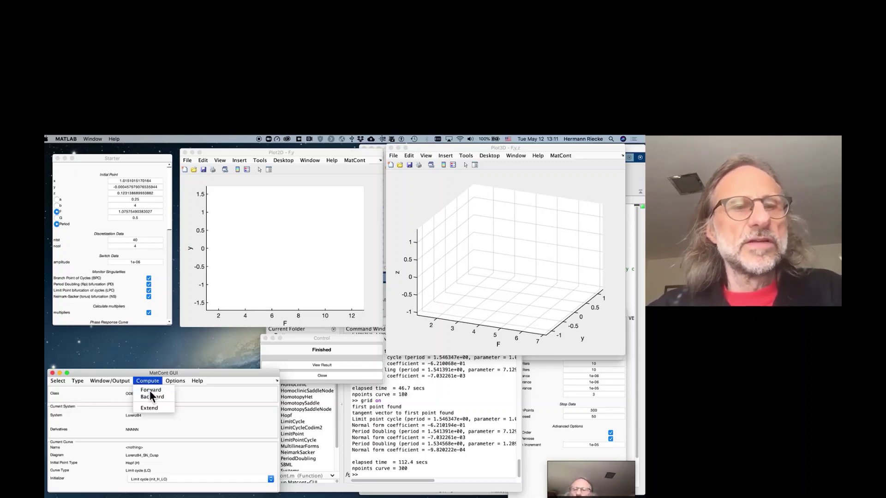
{"action": "left_click", "coordinate": [149, 390]}
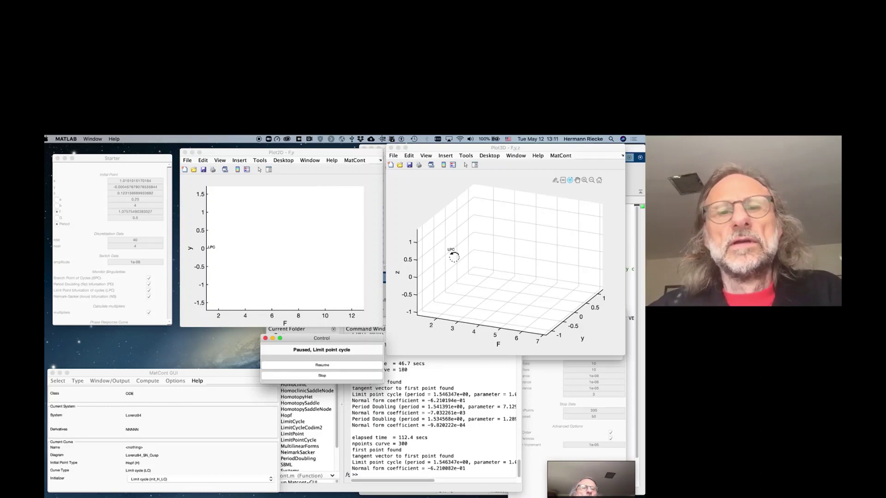
{"action": "left_click", "coordinate": [313, 366]}
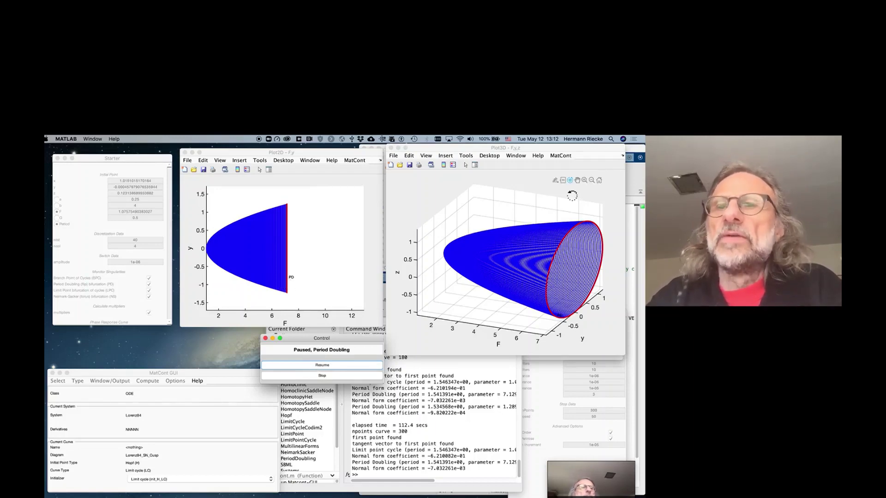
Rotate the 3-D view, continue slightly past the first period doubling, then fit the 3-D plot range
{"action": "left_click", "coordinate": [540, 182]}
{"action": "left_click_drag", "start_coordinate": [543, 263], "coordinate": [517, 244]}
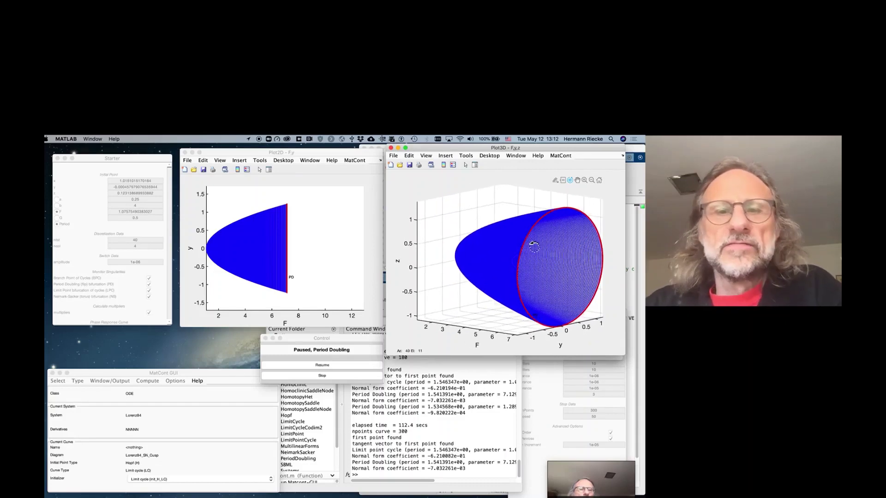
{"action": "left_click", "coordinate": [335, 365]}
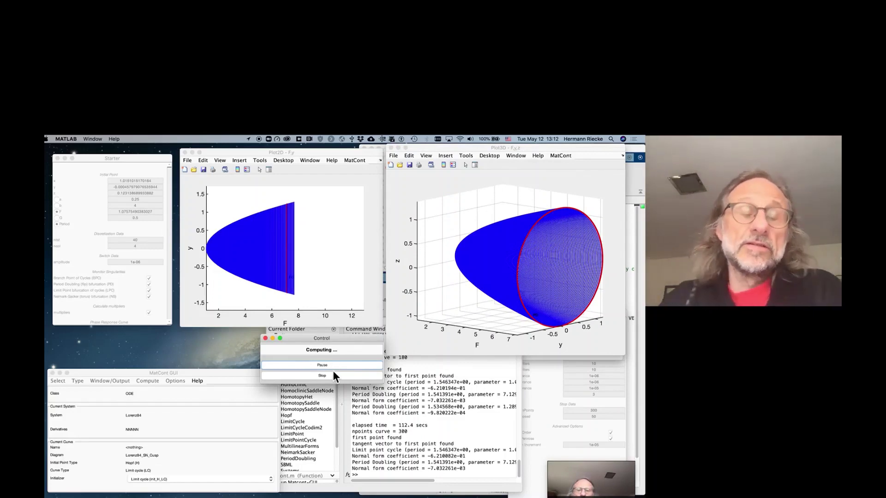
{"action": "left_click", "coordinate": [330, 365]}
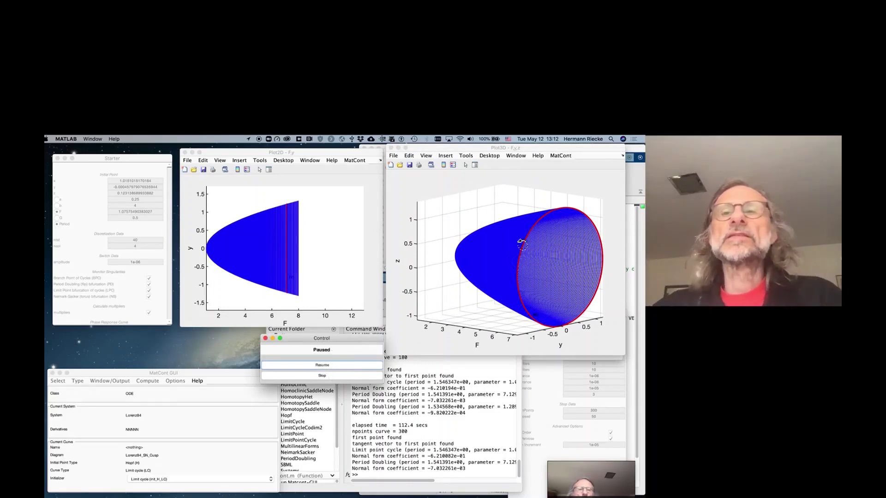
{"action": "left_click", "coordinate": [560, 156]}
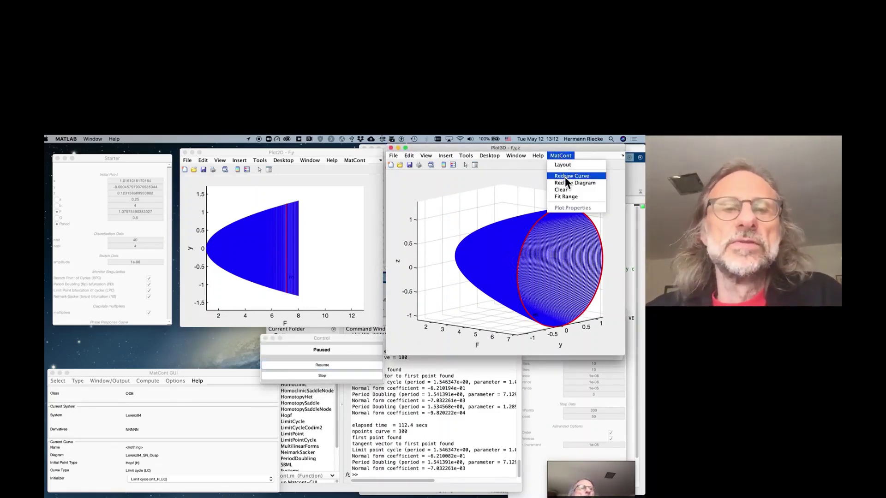
{"action": "left_click", "coordinate": [563, 196]}
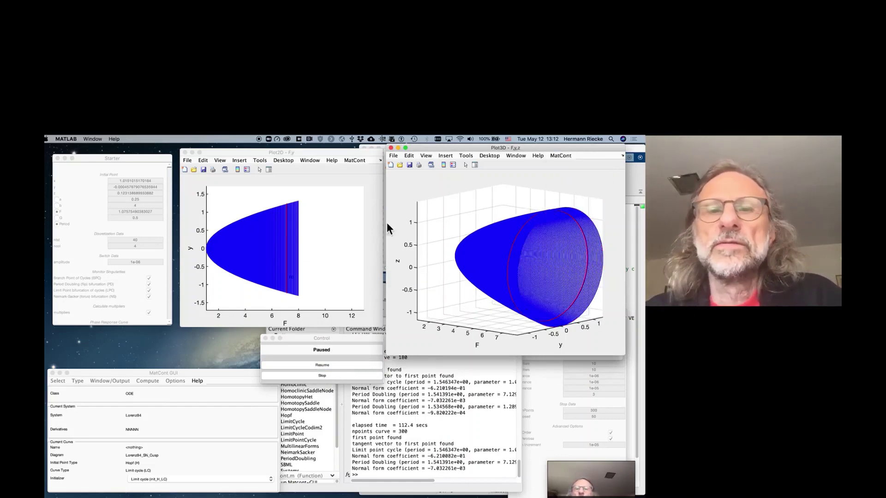
Continue to the second period doubling, rotate the 3-D view, and run until finished at 300 points
{"action": "left_click", "coordinate": [332, 365]}
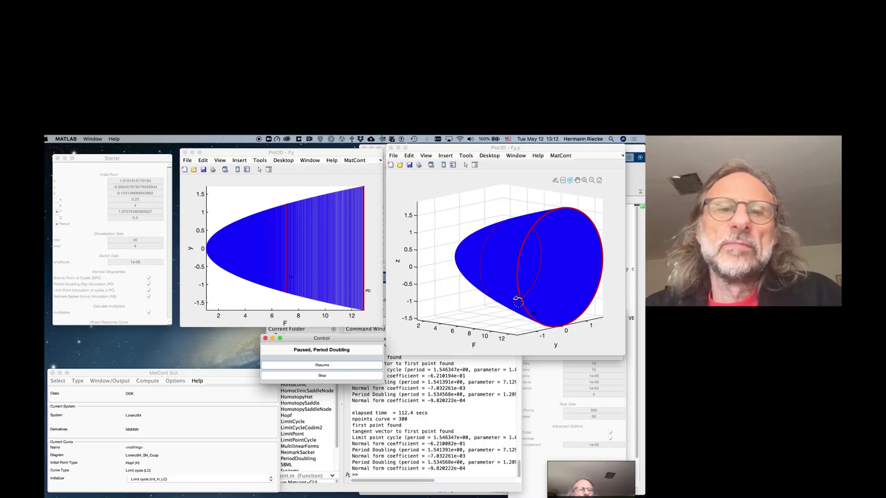
{"action": "left_click", "coordinate": [451, 208]}
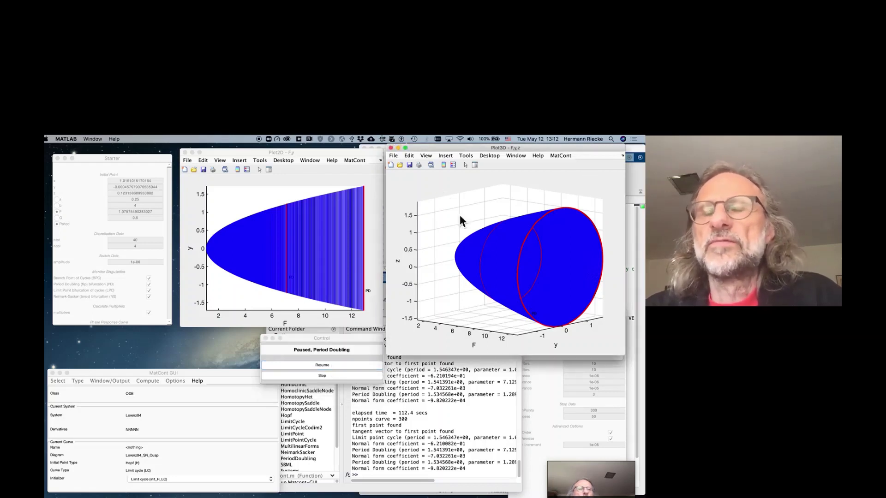
{"action": "left_click_drag", "start_coordinate": [494, 282], "coordinate": [528, 289]}
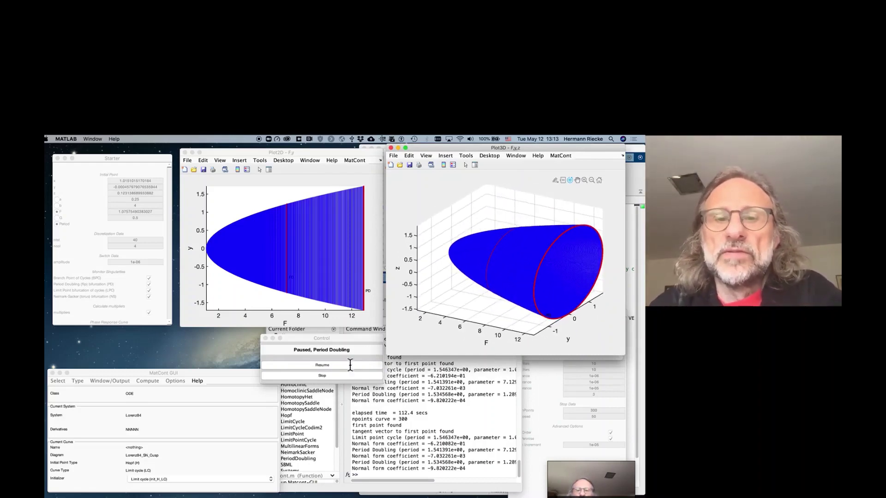
{"action": "left_click", "coordinate": [342, 367]}
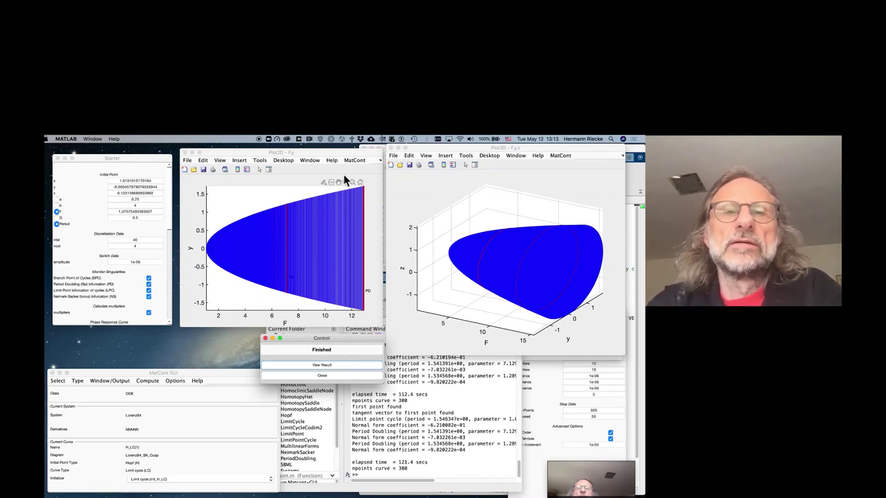
Fit the 2-D plot range to show the whole branch, then bring the 3-D plot forward
{"action": "left_click", "coordinate": [355, 160]}
{"action": "left_click", "coordinate": [358, 202]}
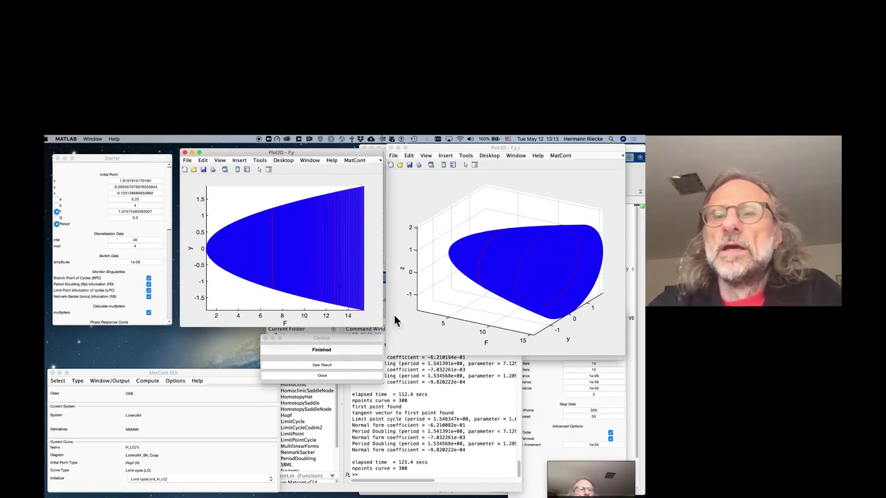
{"action": "left_click", "coordinate": [423, 336]}
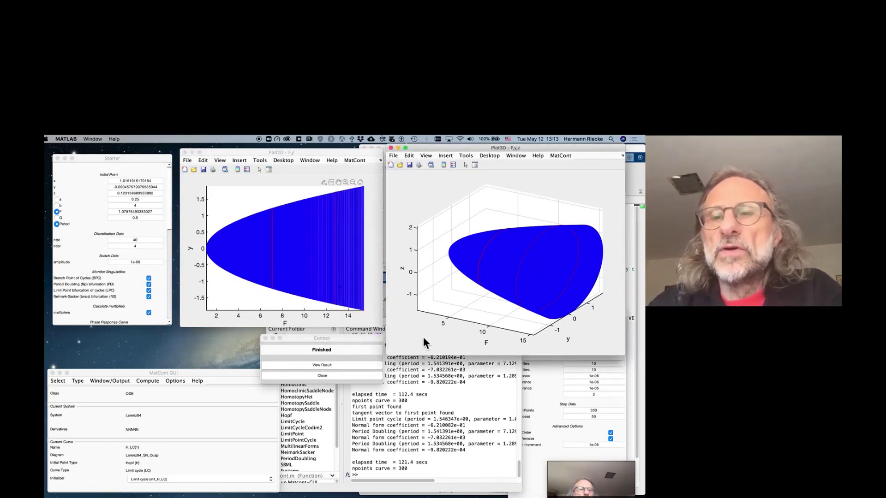
View the limit-cycle curve's results and inspect both period-doubling points, the first near F ≈ 7.13
{"action": "left_click", "coordinate": [353, 368]}
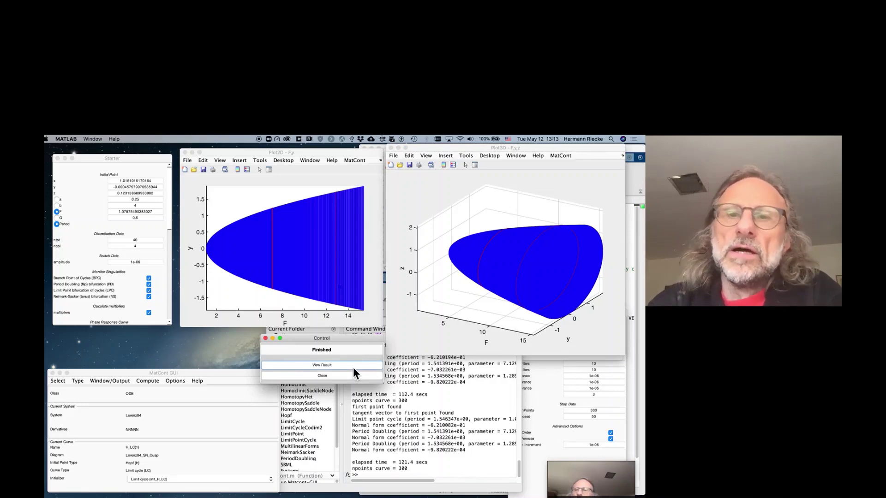
{"action": "left_click", "coordinate": [354, 368]}
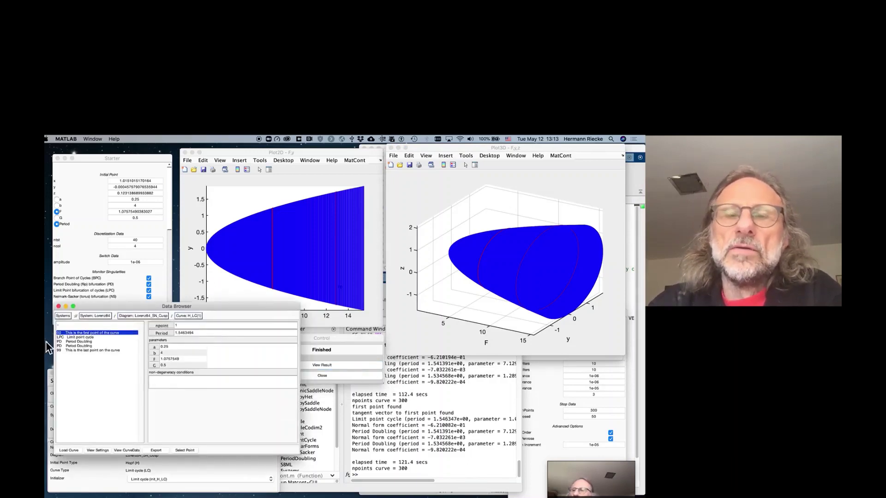
{"action": "left_click", "coordinate": [78, 342]}
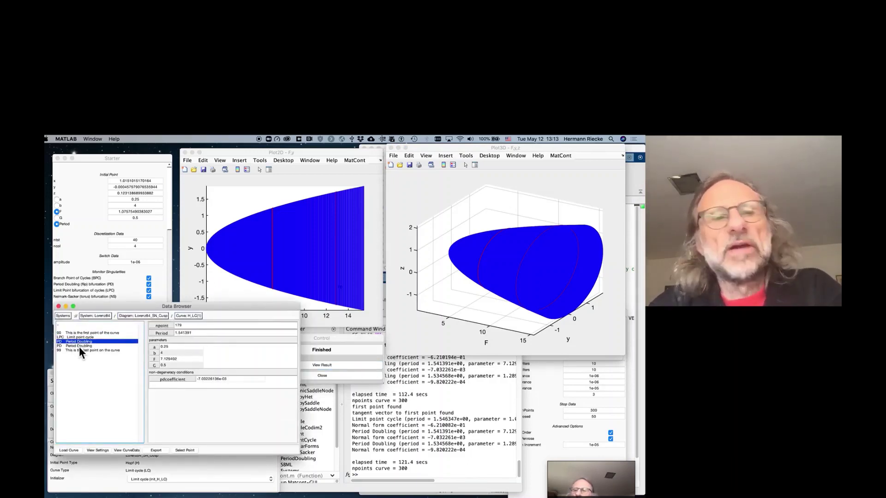
{"action": "left_click", "coordinate": [79, 347]}
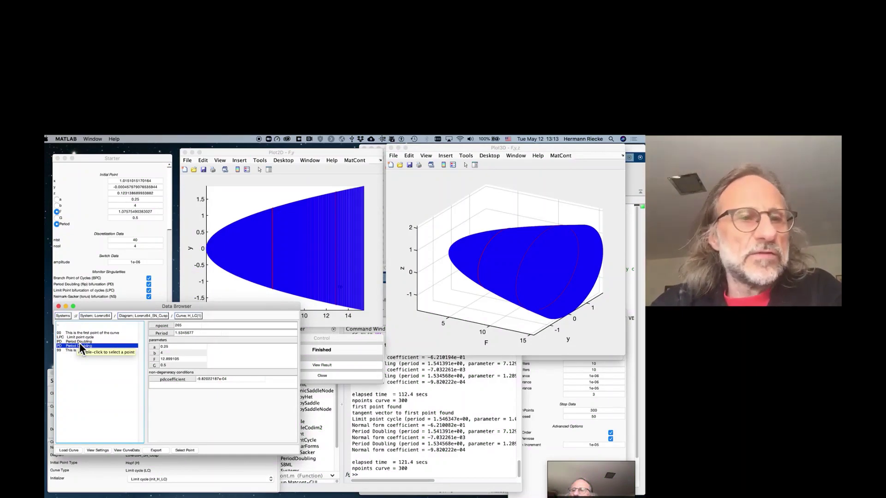
{"action": "left_click", "coordinate": [79, 342]}
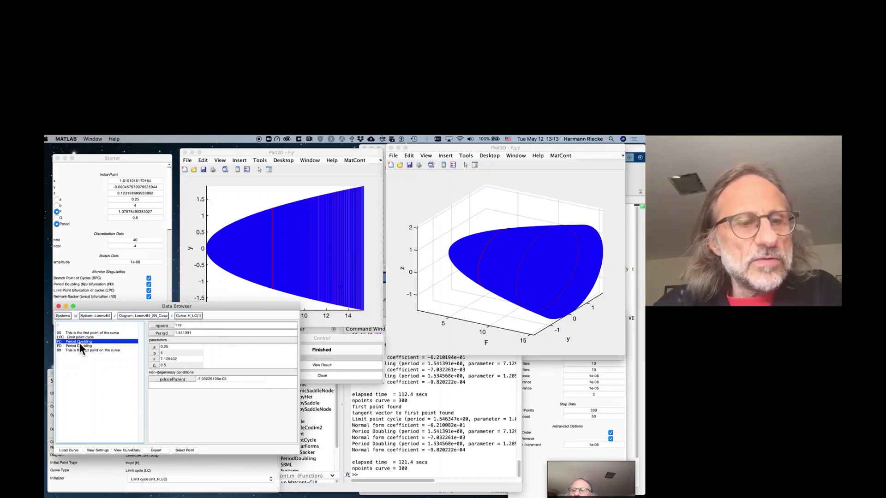